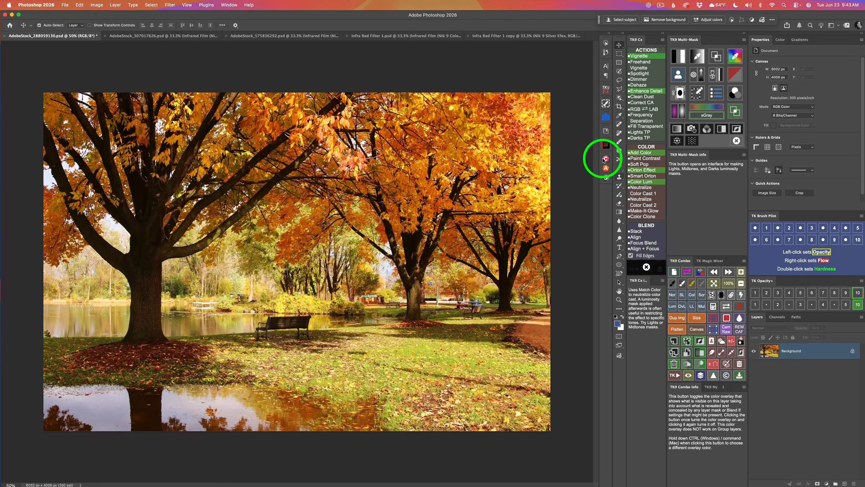
- Open the autumn park photo in Nik 9 Color Efex and add the Infrared Film filter
click(606, 160)
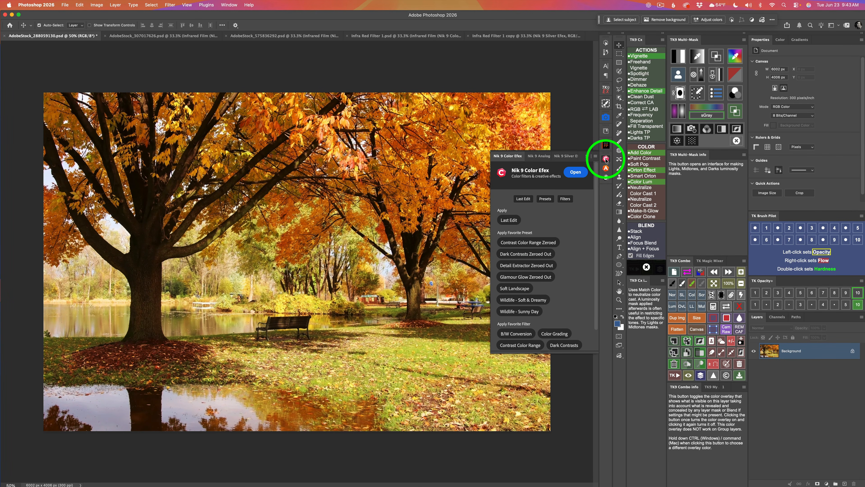
click(575, 172)
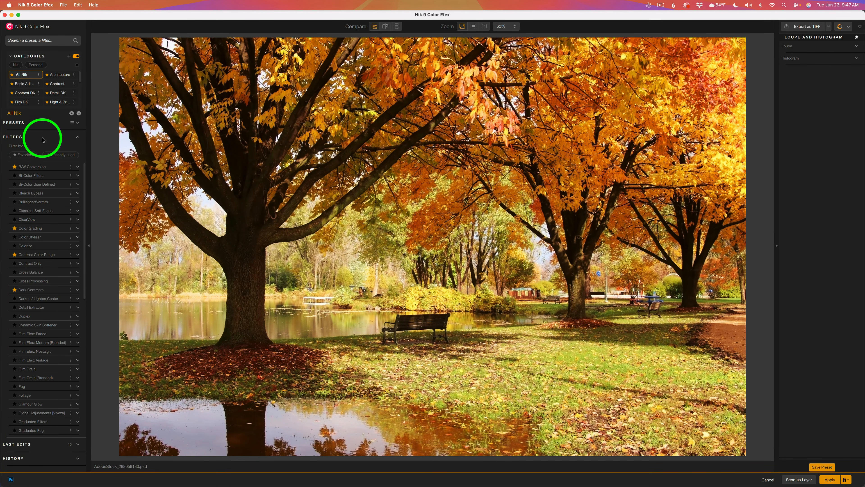
click(52, 124)
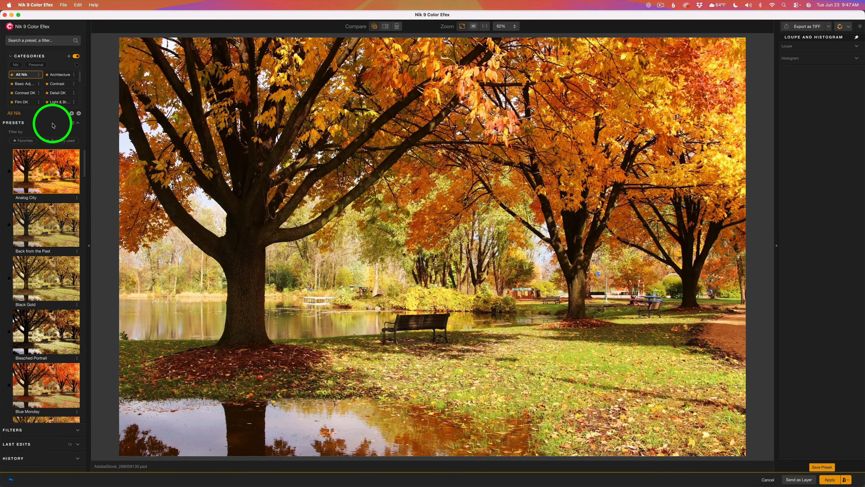
click(43, 429)
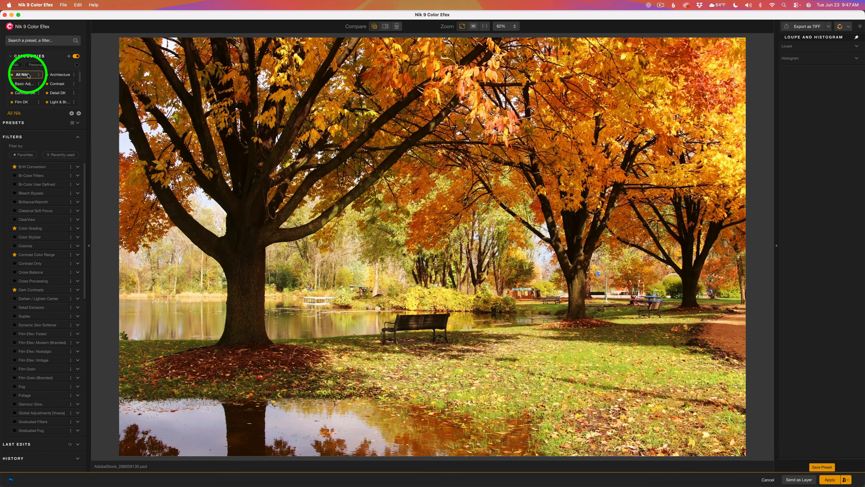
scroll(49, 249, down, 10)
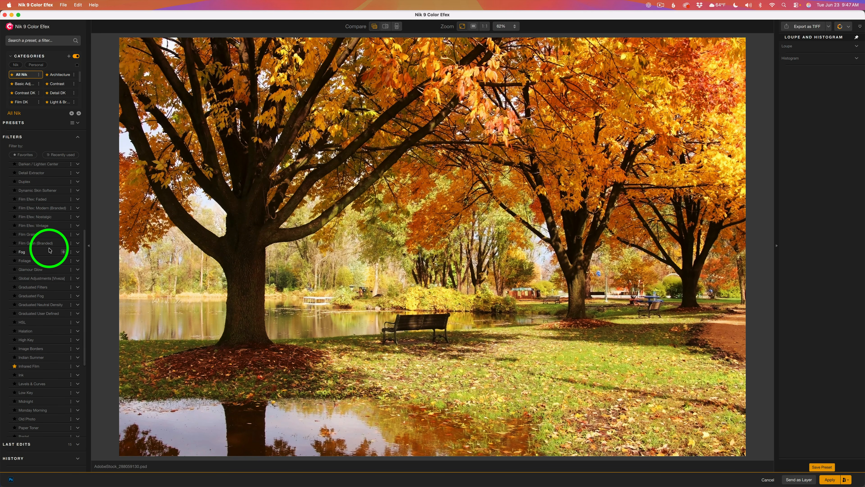
scroll(48, 250, up, 10)
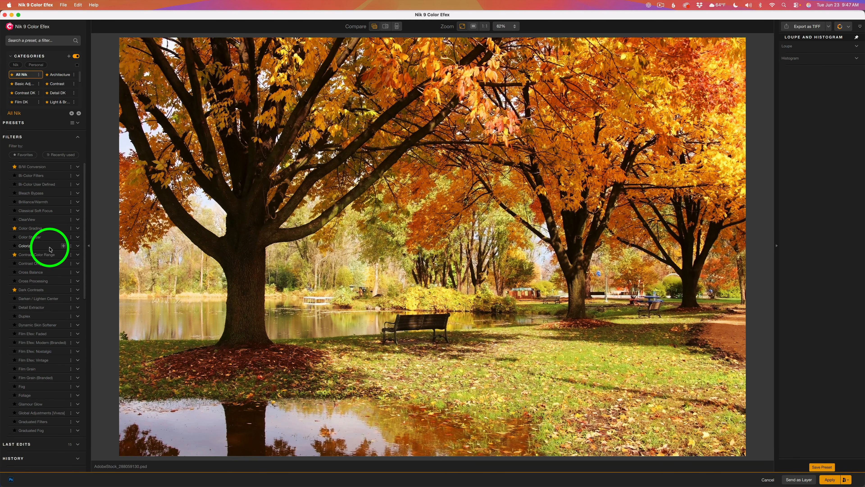
click(26, 42)
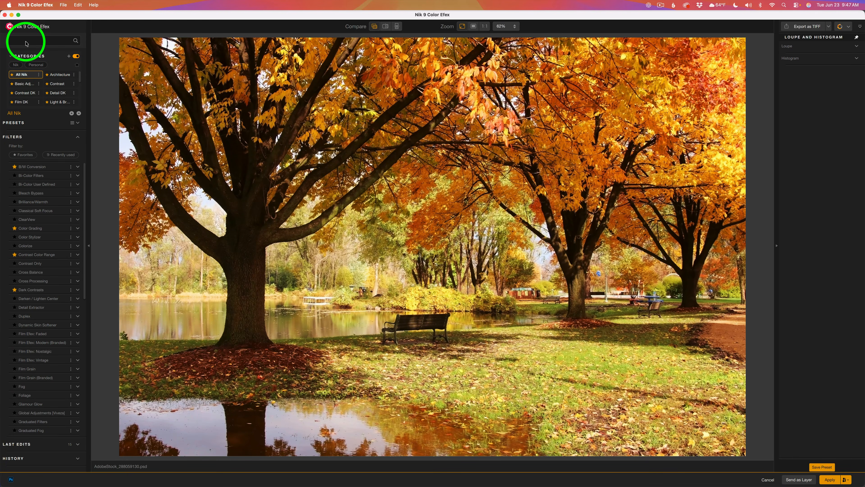
scroll(63, 301, down, 6)
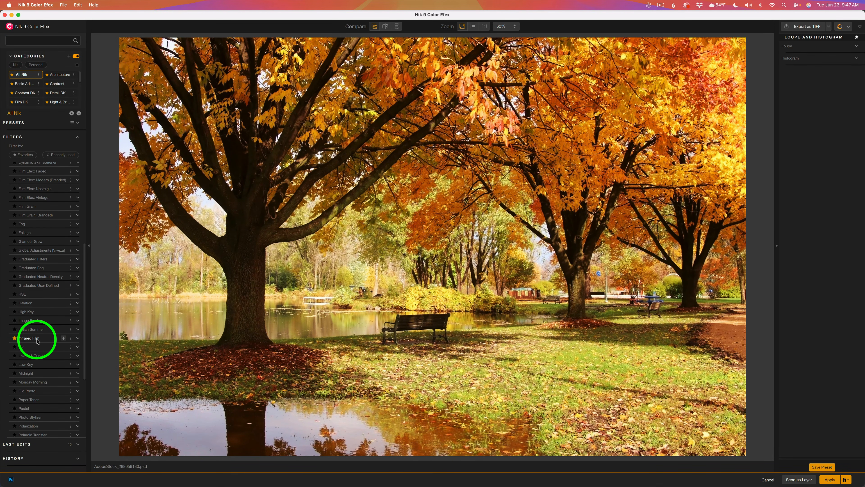
click(64, 339)
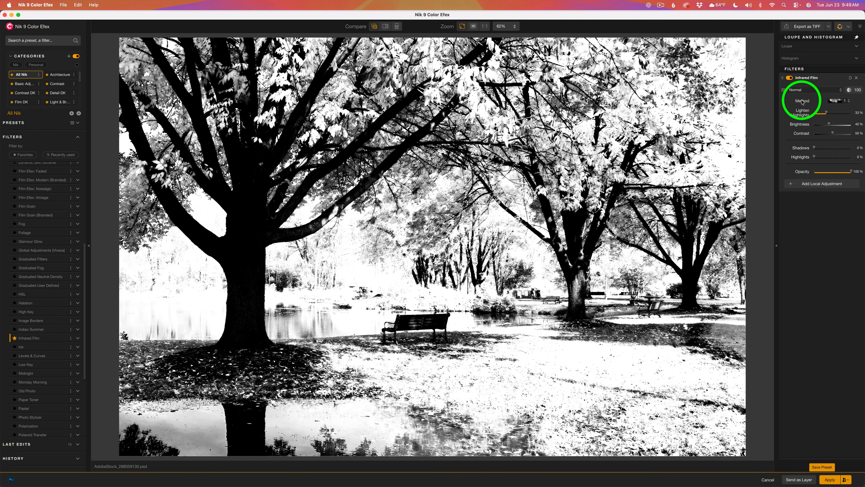
- Set Infrared Film to black-and-white method 4 with brightness 18%, lighten highlights 39%, shadows 27% and highlights 100%
click(850, 101)
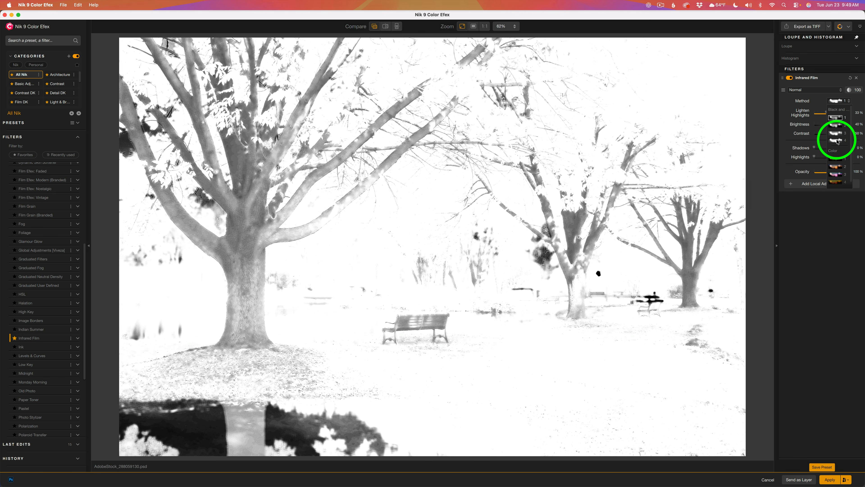
click(838, 141)
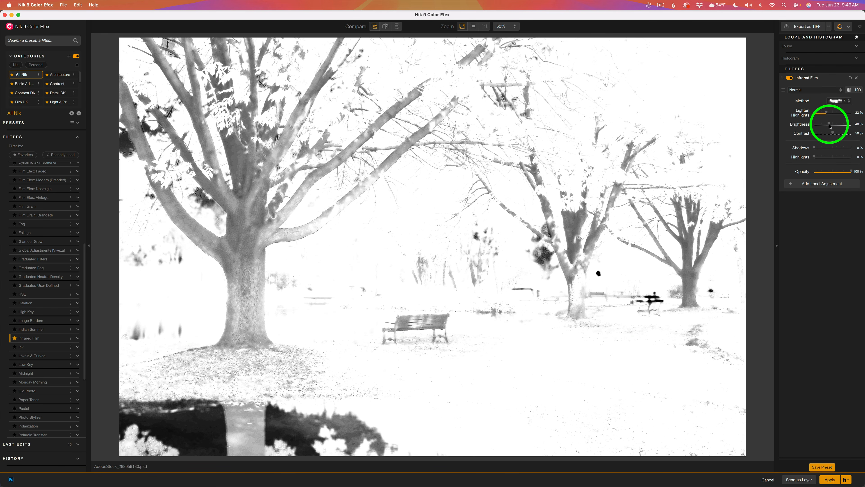
drag(830, 127, 821, 125)
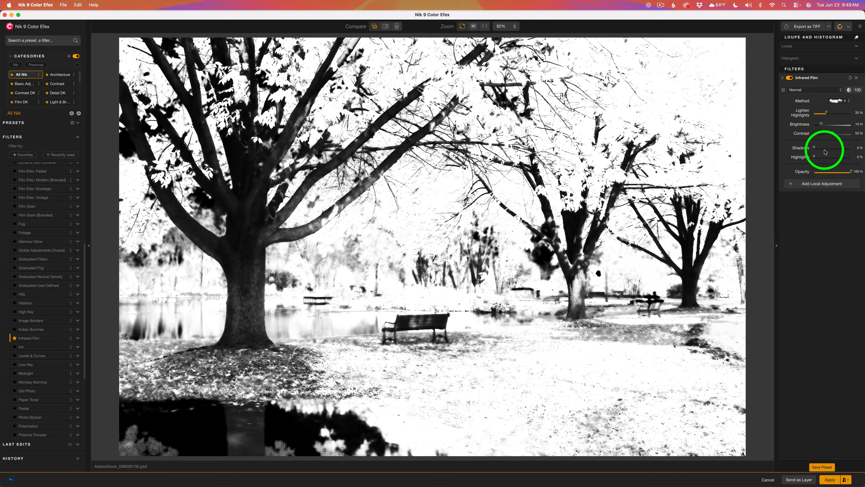
mouse_move(814, 156)
mouse_down()
mouse_move(850, 158)
mouse_move(825, 151)
mouse_up()
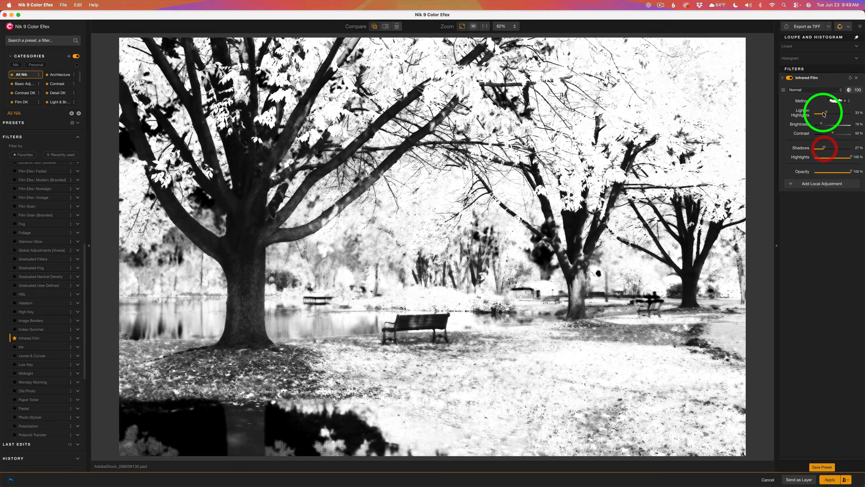
mouse_move(827, 113)
mouse_down()
mouse_move(836, 114)
mouse_move(822, 125)
mouse_up()
click(825, 124)
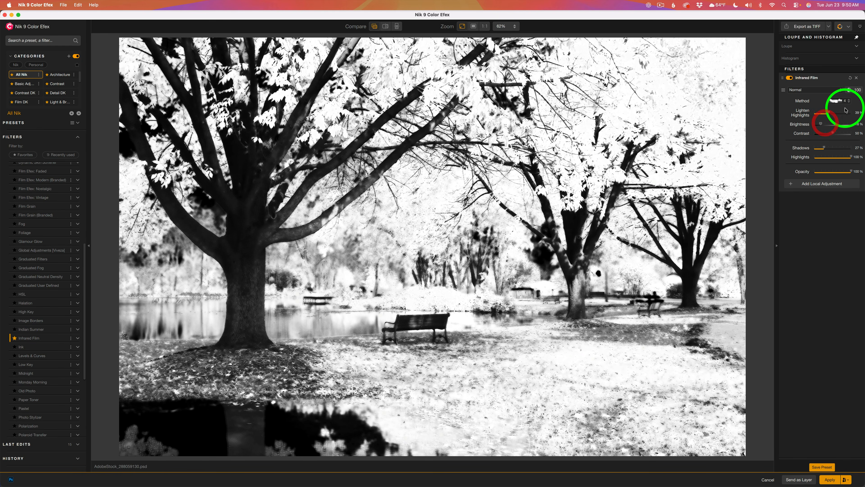
- Switch Infrared Film to color method 2 with brightness 37%, contrast 68% and lighten highlights 68%
click(850, 103)
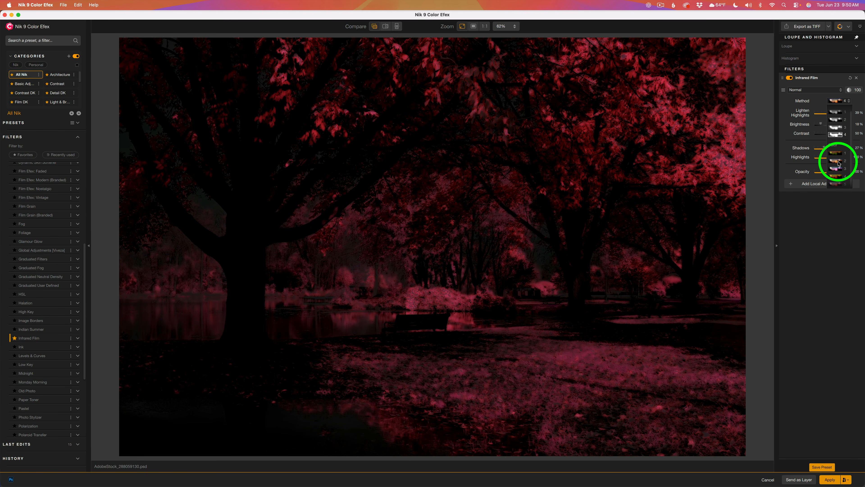
click(838, 163)
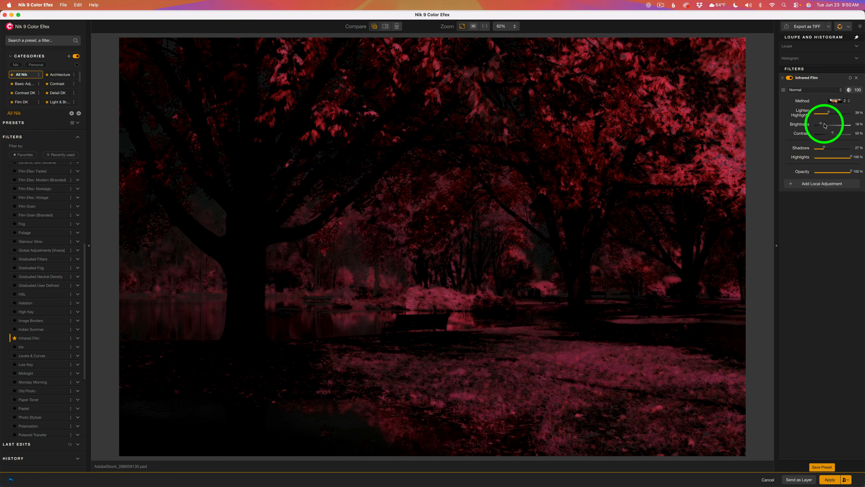
drag(824, 125, 829, 126)
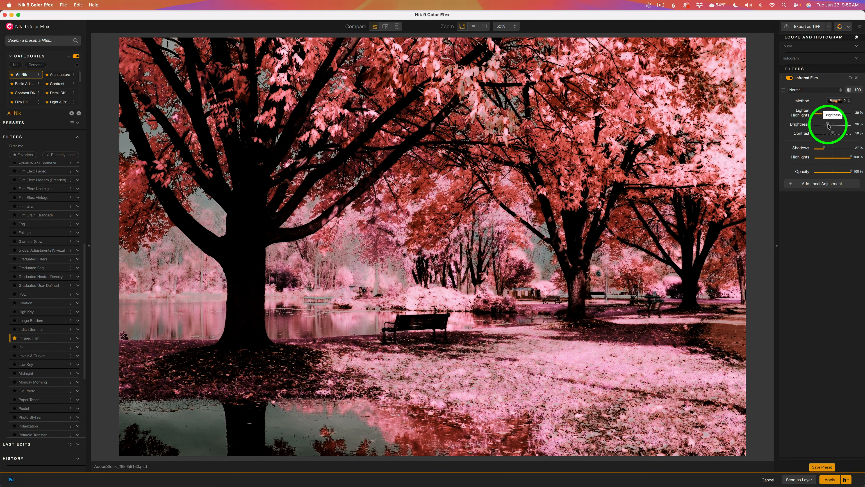
drag(828, 125, 839, 136)
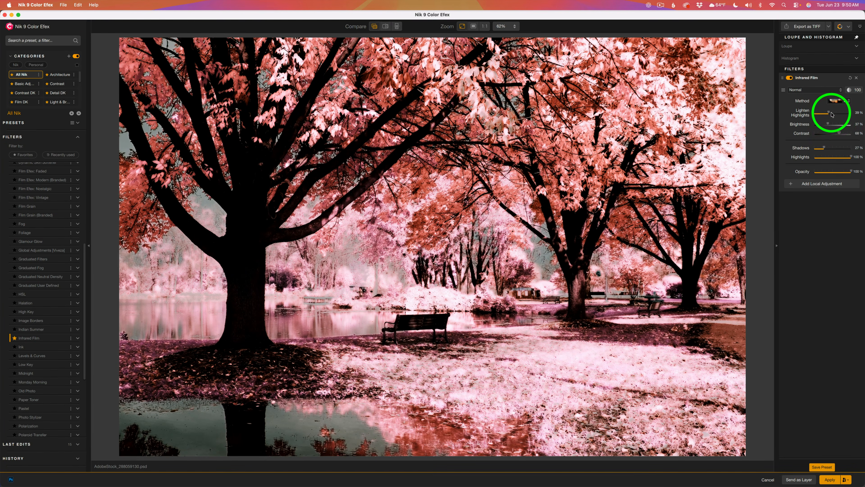
mouse_move(830, 114)
mouse_down()
mouse_move(849, 117)
mouse_move(840, 116)
mouse_up()
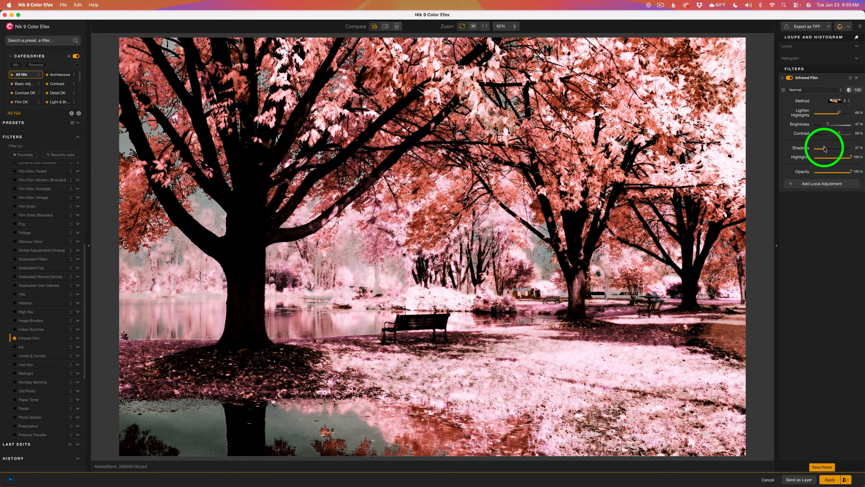
- Set the filter's shadows to 24% and highlights to 82%, keep opacity at 100%, and set lighten highlights to 43%
drag(825, 149, 845, 158)
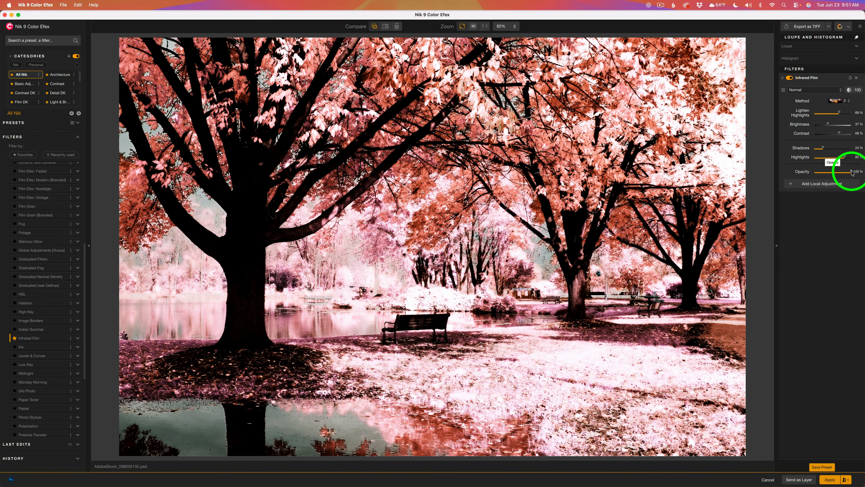
mouse_move(852, 172)
mouse_down()
mouse_move(842, 173)
mouse_move(857, 174)
mouse_up()
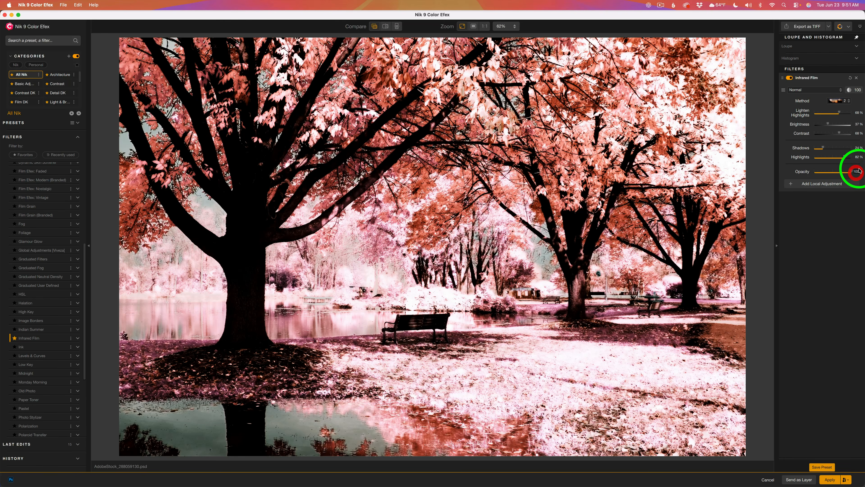
drag(839, 113, 831, 114)
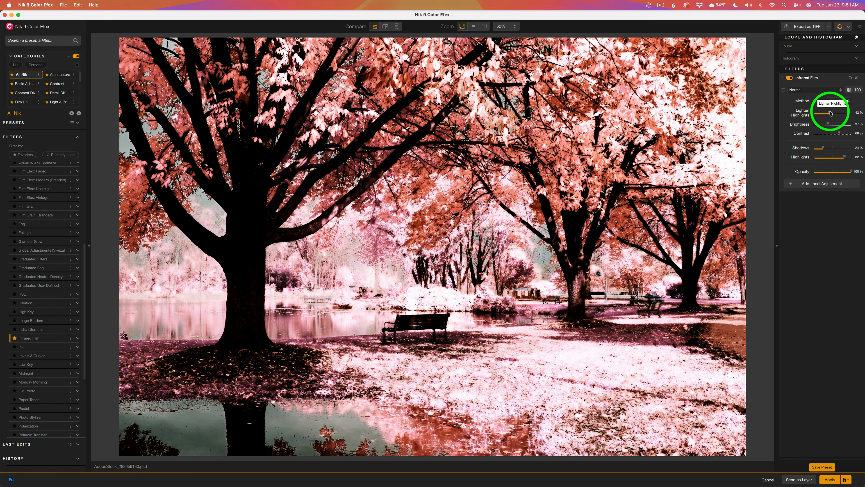
- Compare the photo with the Infrared Film filter off and on, and preview color method 5
click(791, 78)
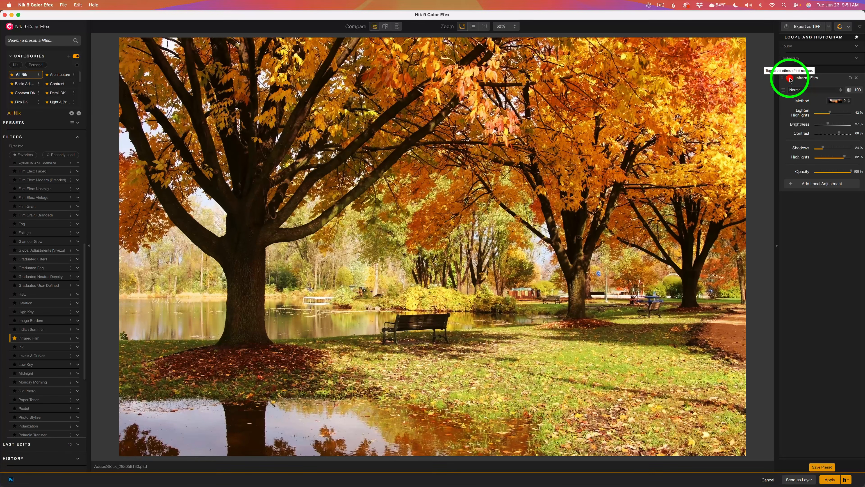
click(790, 79)
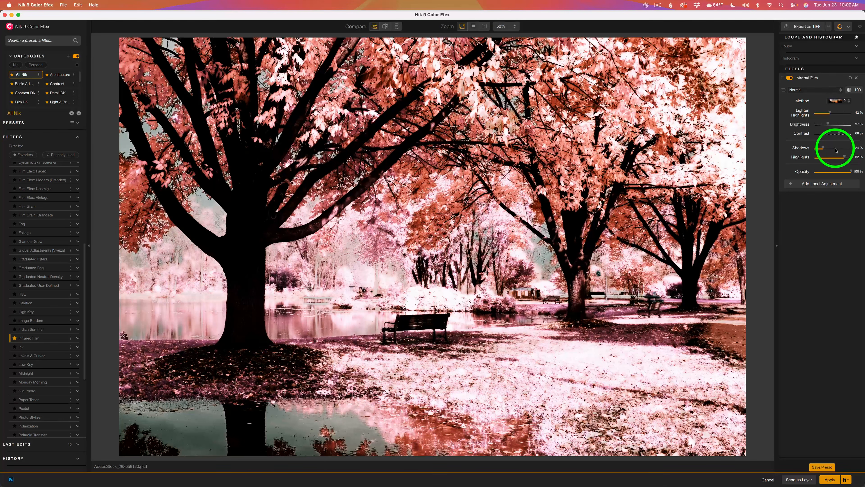
click(851, 101)
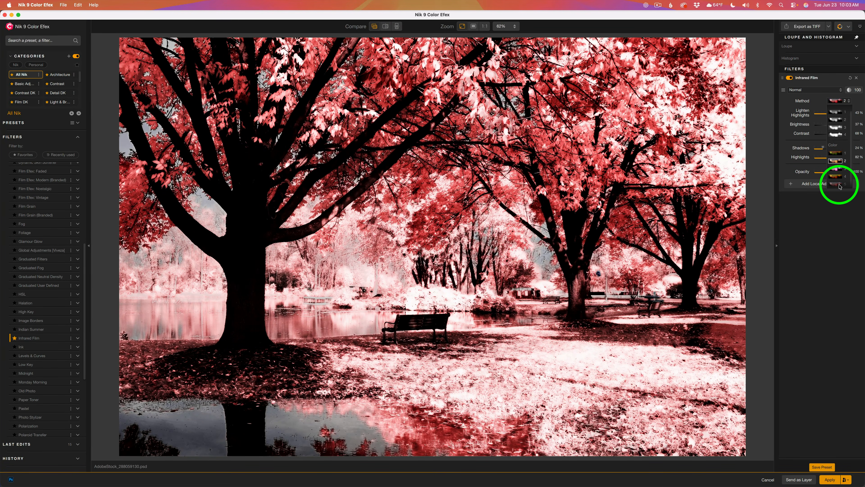
click(839, 185)
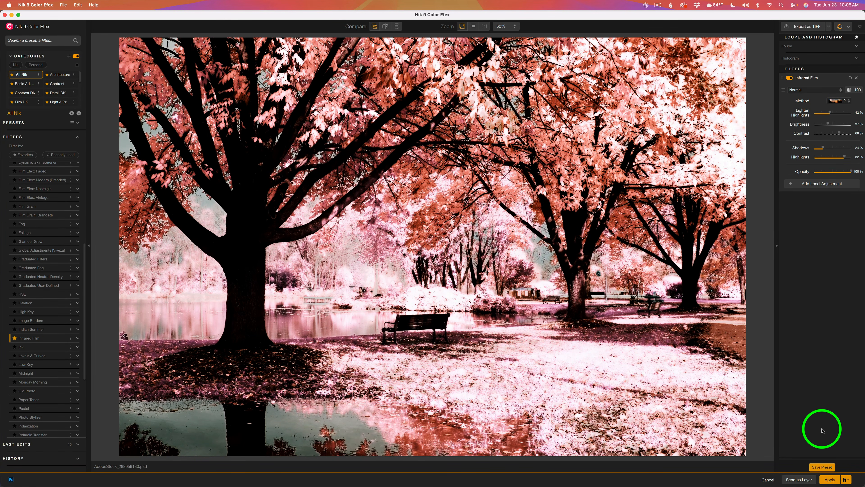
- Apply the filter back in Photoshop and toggle the Infrared Film layer's visibility to compare before and after
click(830, 480)
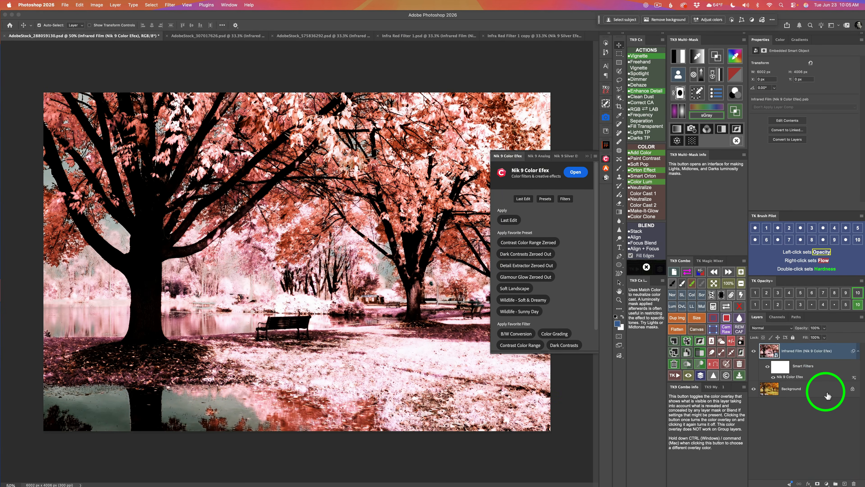
click(605, 158)
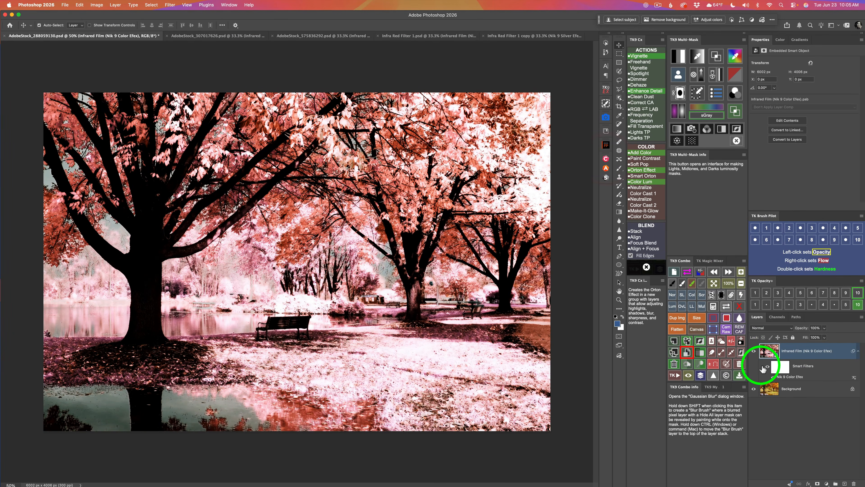
click(754, 352)
click(754, 352)
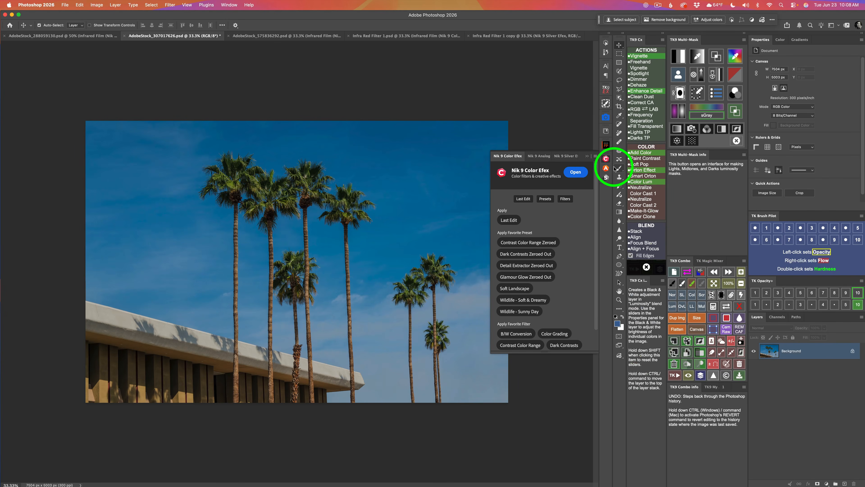
- Open the palm tree photo AdobeStock_307017626.psd in Nik 9 Color Efex and add the Infrared Film filter
click(577, 173)
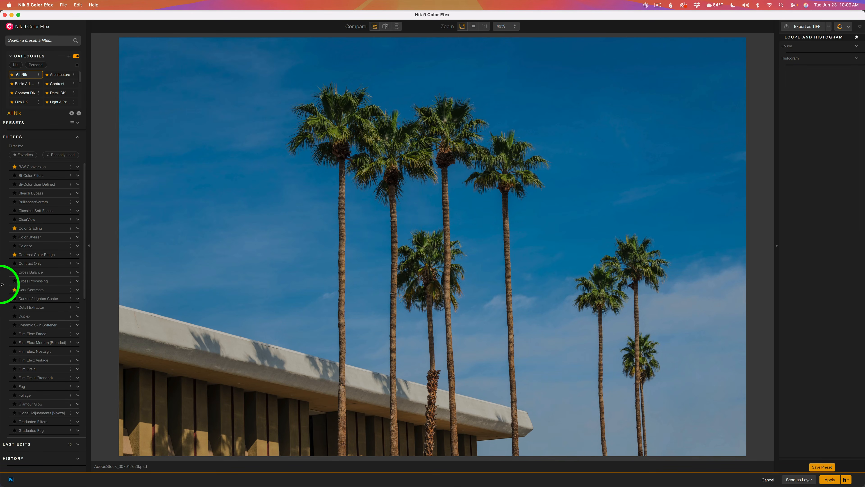
scroll(31, 305, down, 8)
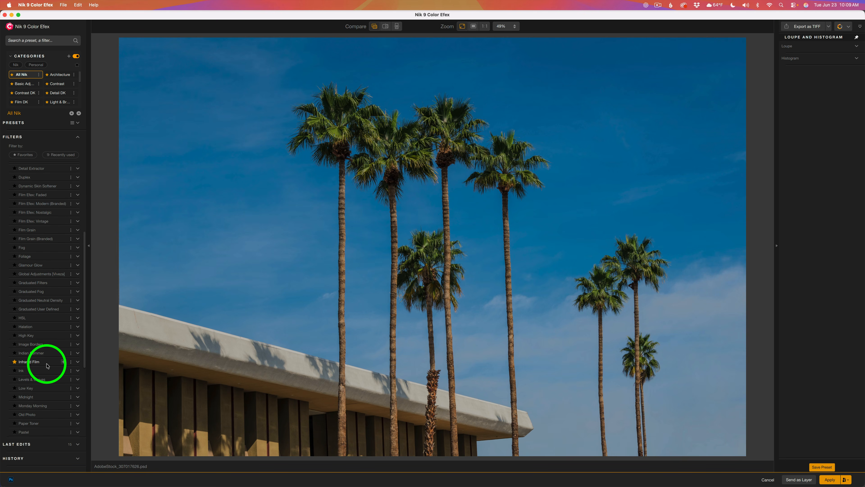
click(64, 362)
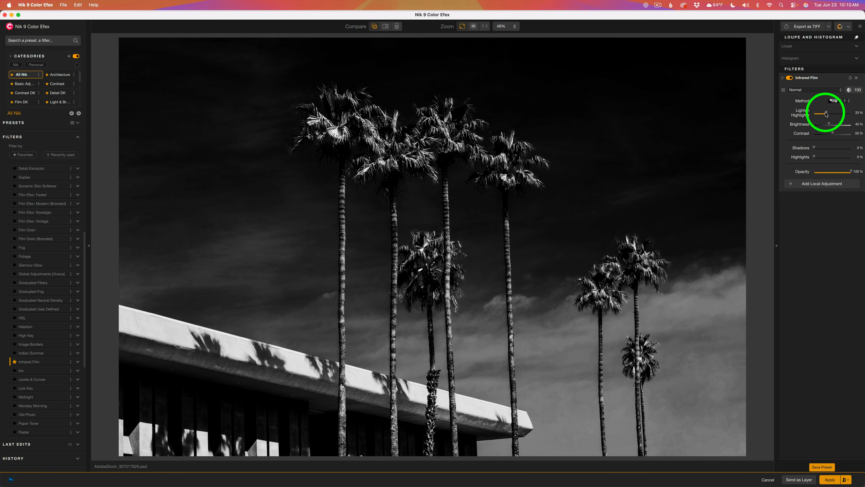
- Set the palm photo's Infrared Film filter to lighten highlights 48%, brightness 45%, contrast 51%, shadows 16% and highlights 25%
drag(828, 113, 831, 125)
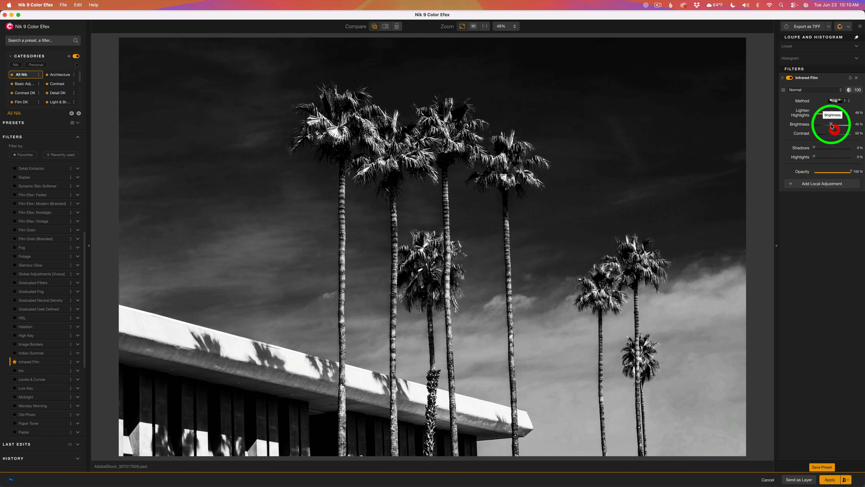
drag(835, 134, 834, 134)
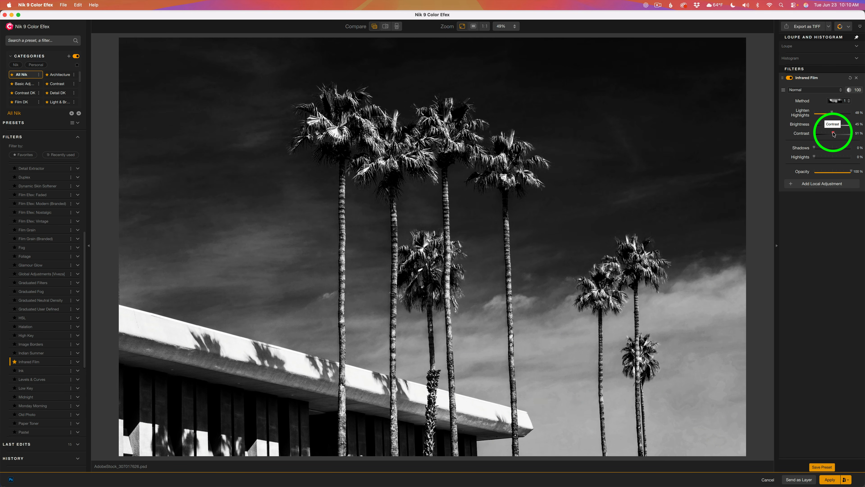
mouse_move(814, 148)
mouse_down()
mouse_move(828, 149)
mouse_move(821, 147)
mouse_move(823, 158)
mouse_up()
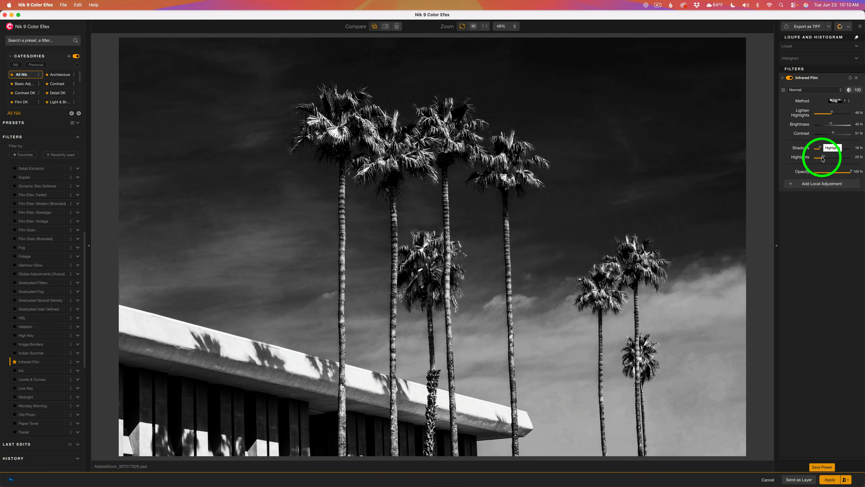
- Switch the palm photo's Infrared Film to black-and-white method 2 with lighten highlights 60%, brightness 48%, contrast 59%, shadows 25% and highlights 34%
click(848, 101)
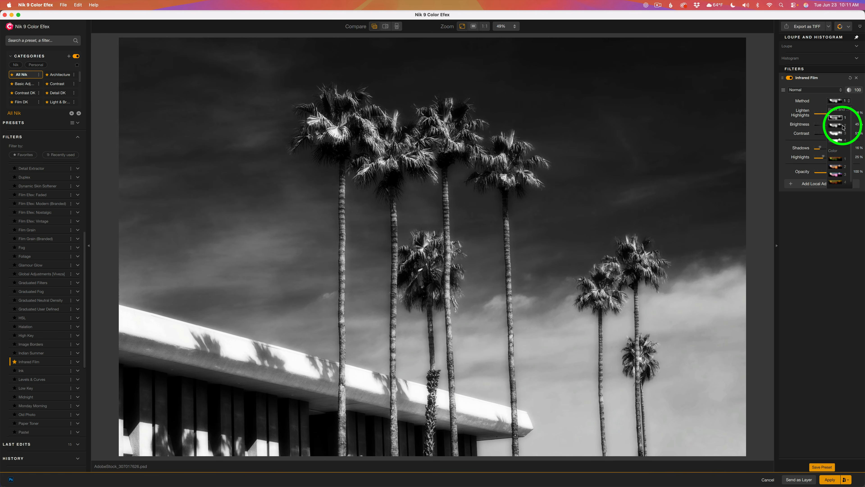
click(839, 126)
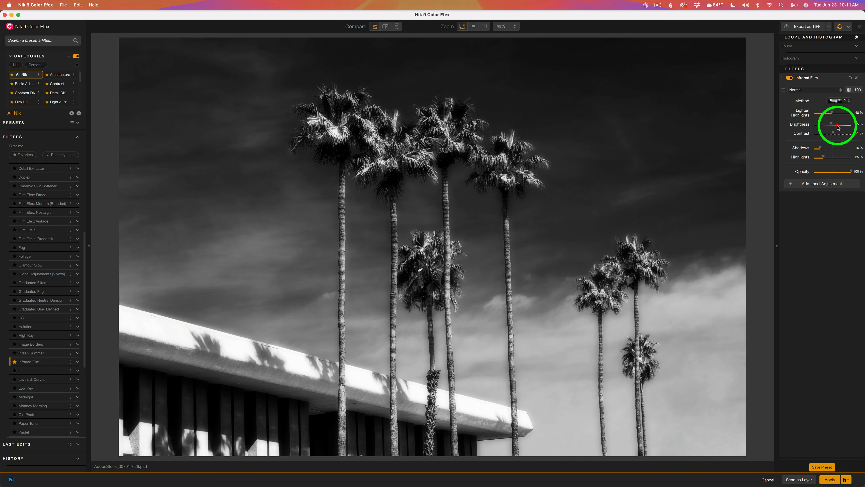
drag(836, 112, 837, 135)
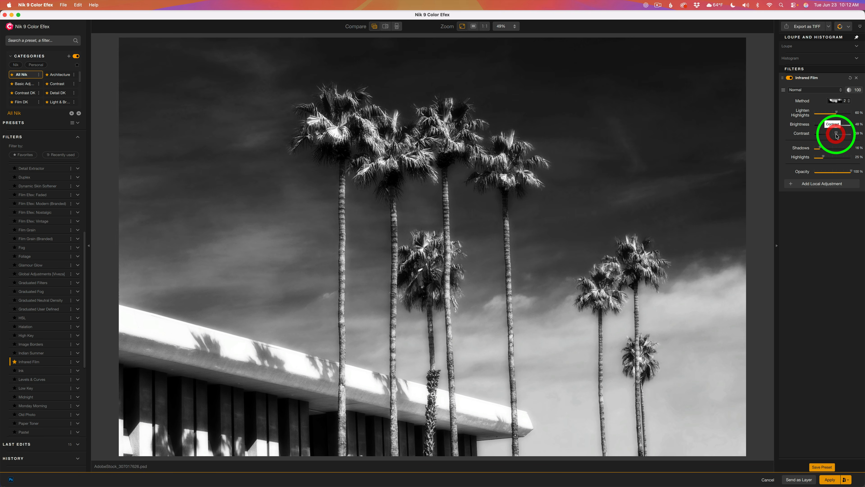
drag(821, 148, 828, 159)
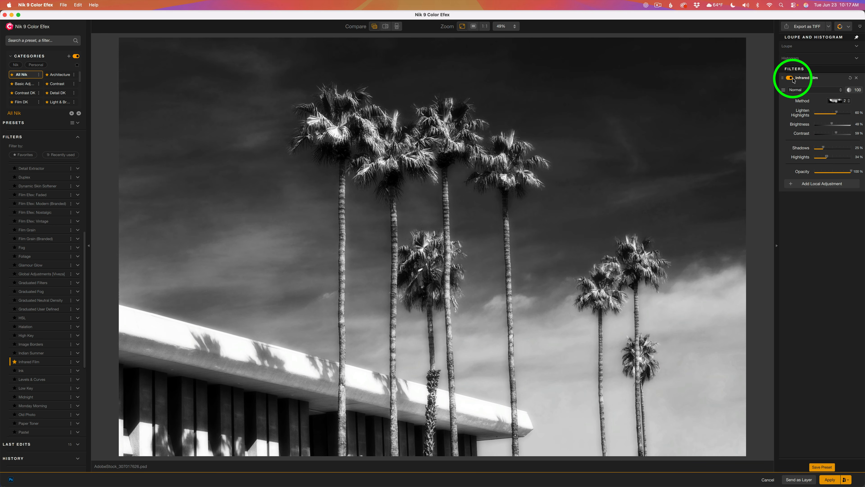
- Compare the palm photo with the Infrared Film filter off and on, and with the quick compare view
click(791, 79)
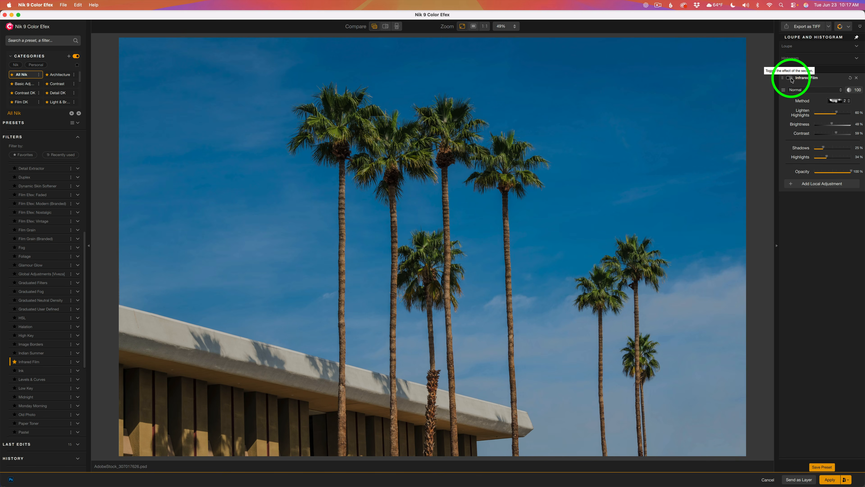
click(791, 79)
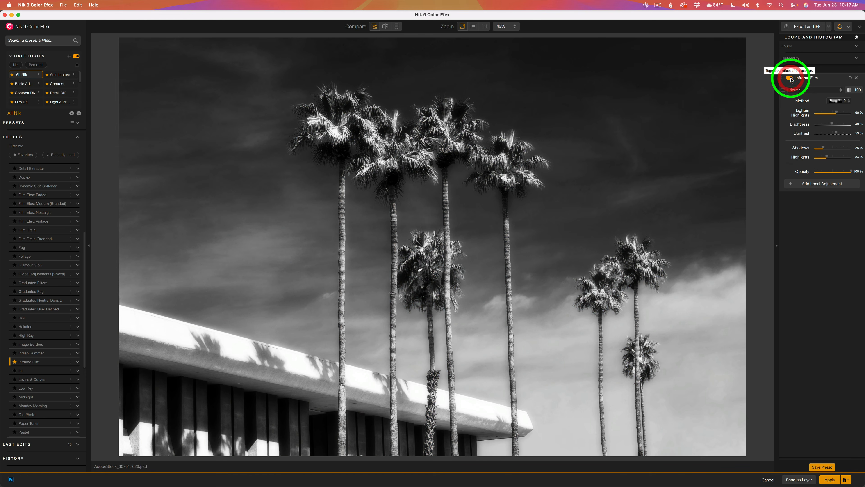
click(376, 27)
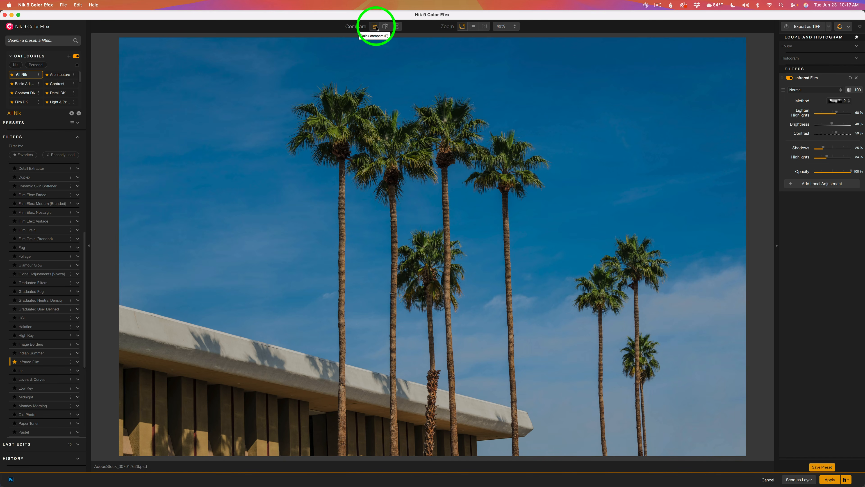
click(376, 27)
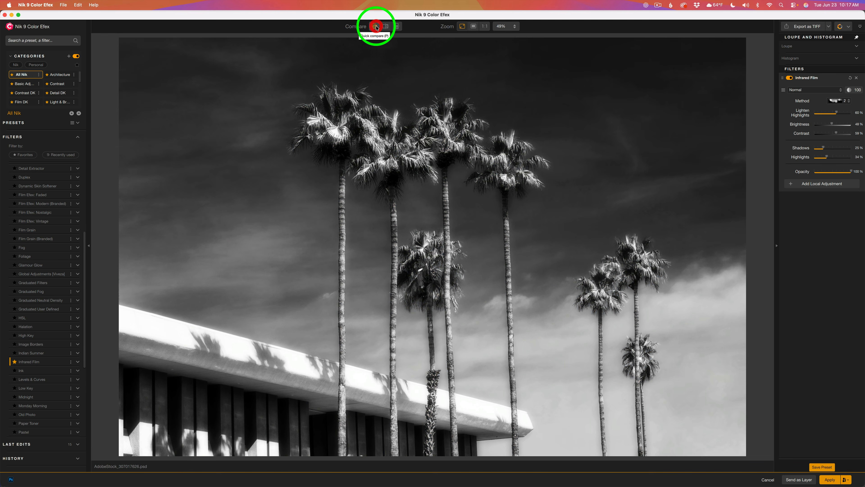
- Compare the original and filtered palm photo in the split view, and place both versions next to each other in the side-by-side view
click(386, 26)
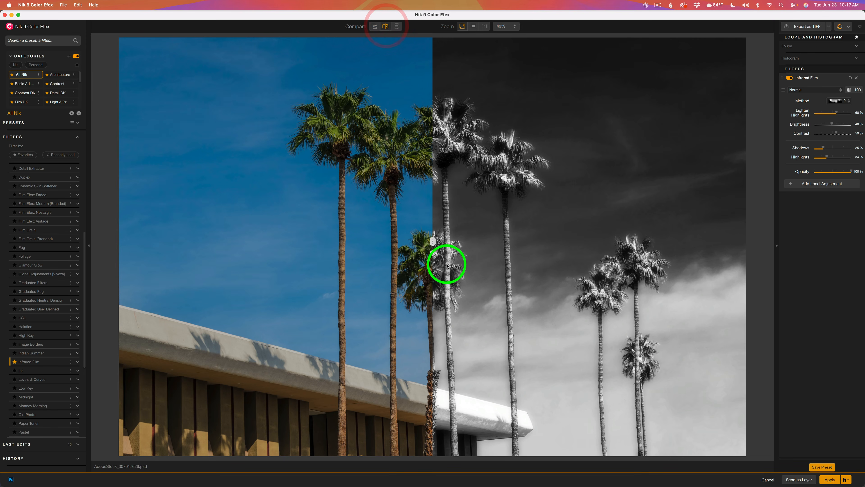
drag(436, 242, 418, 245)
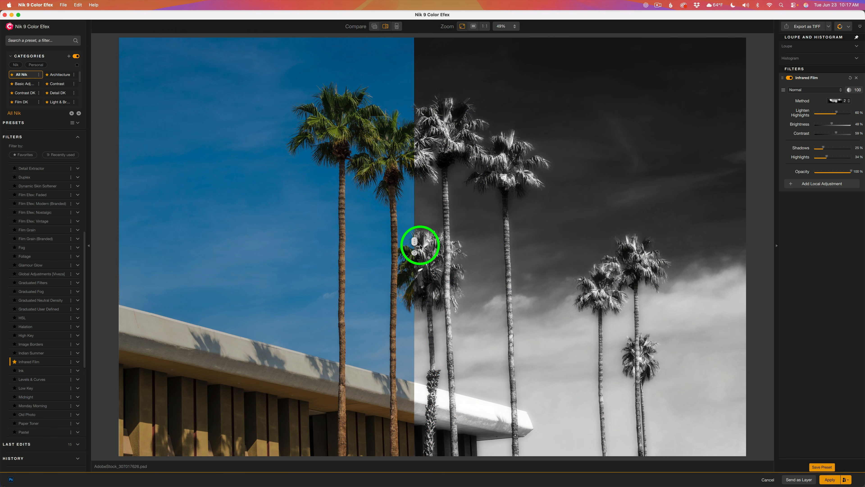
click(398, 27)
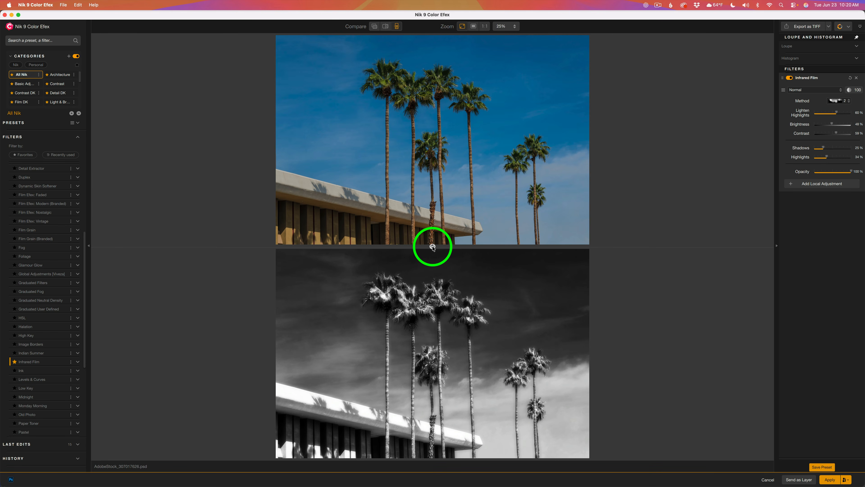
click(433, 246)
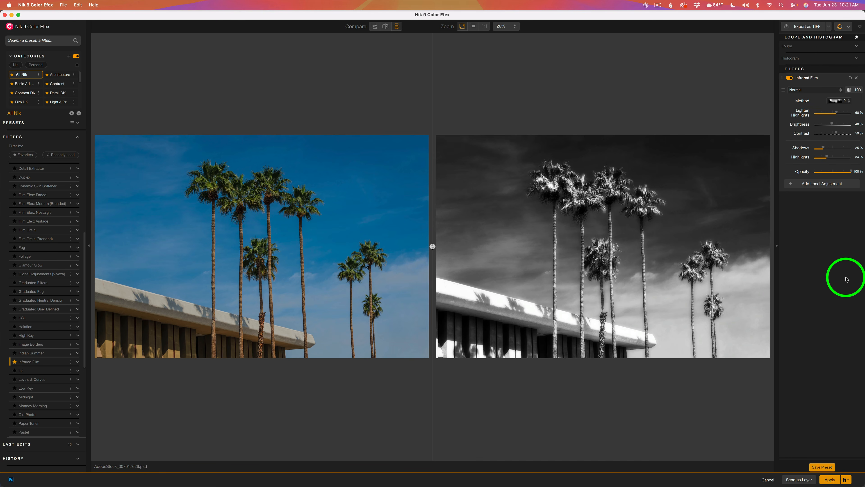
- Apply the black-and-white infrared filter to the palm photo in Photoshop and toggle the Infrared Film layer's visibility to compare
click(831, 480)
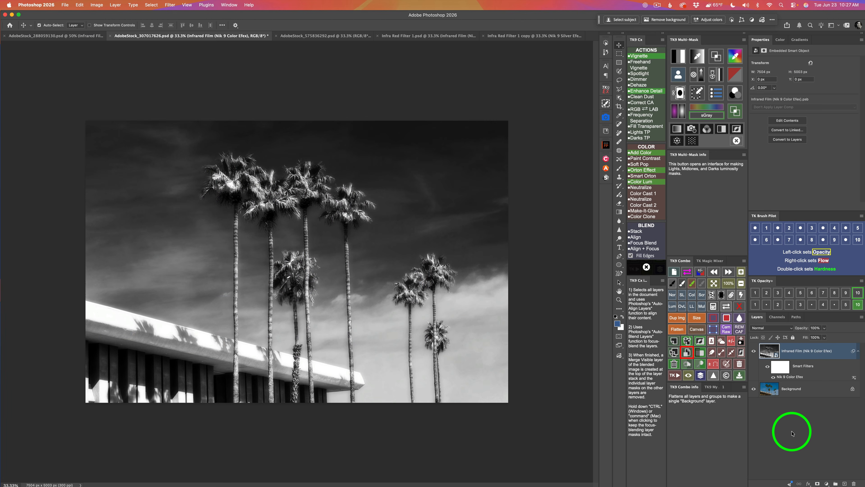
click(754, 353)
click(755, 353)
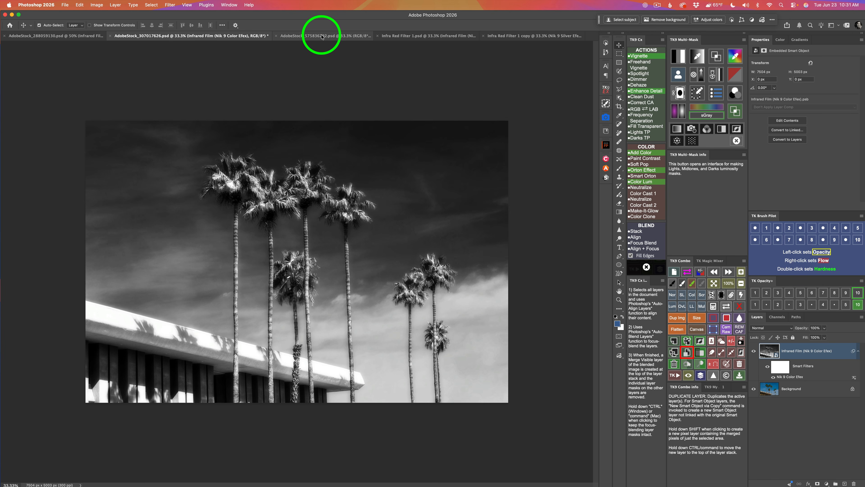
- Open the city waterfront photo AdobeStock_575836292.psd in Nik 9 Color Efex and add the Infrared Film filter
click(322, 35)
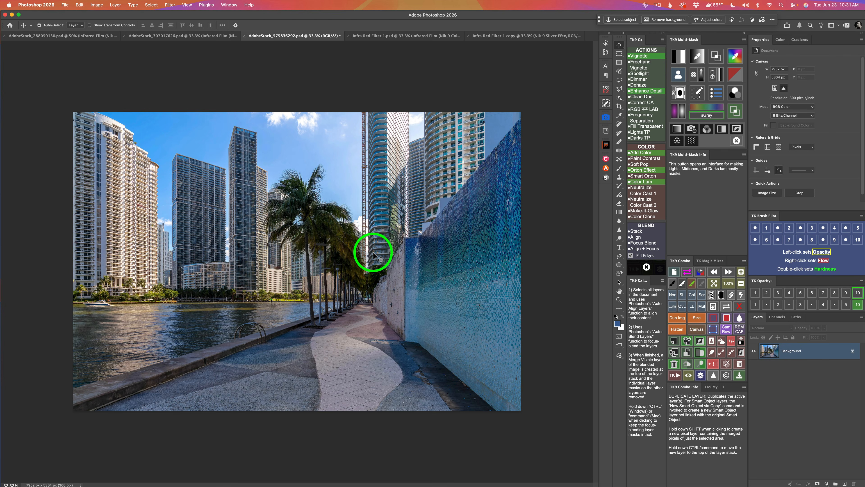
click(605, 160)
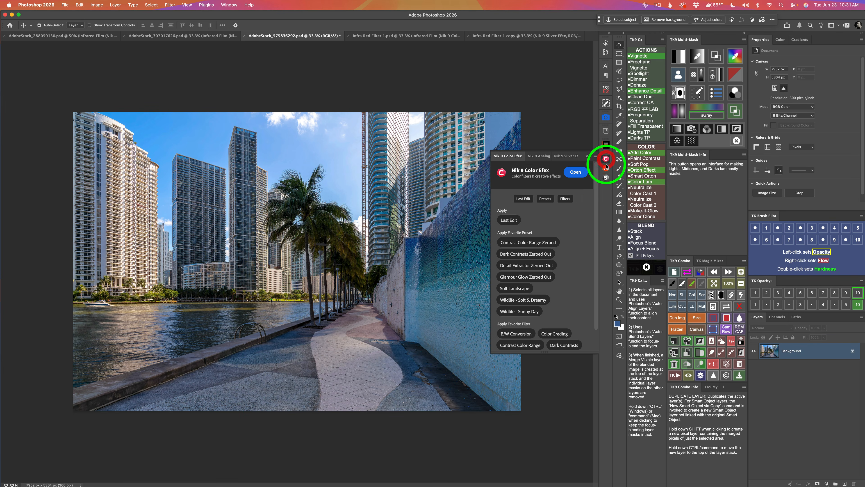
click(581, 172)
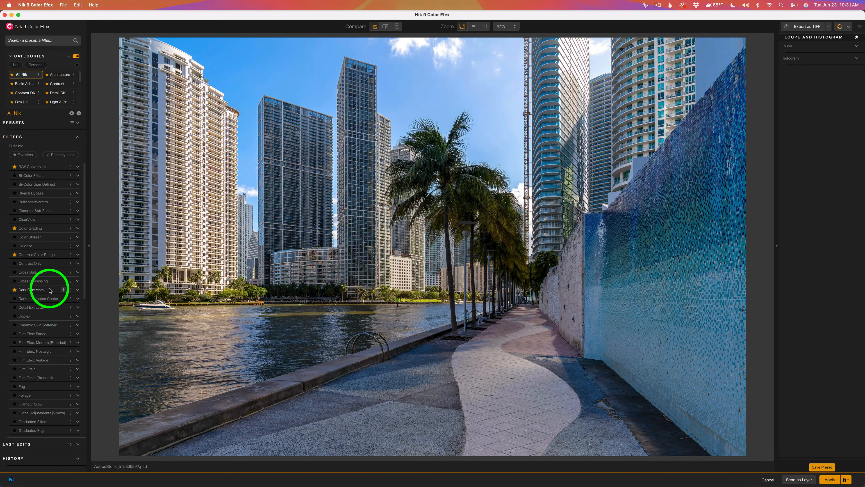
scroll(51, 306, down, 5)
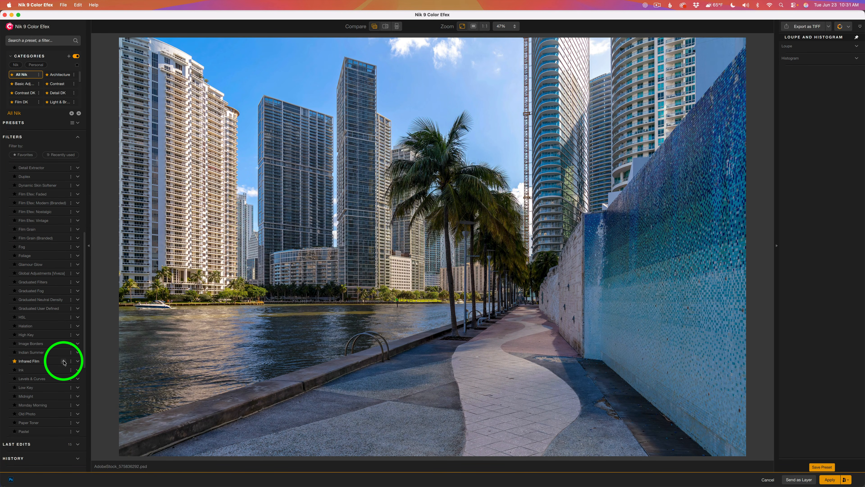
click(63, 362)
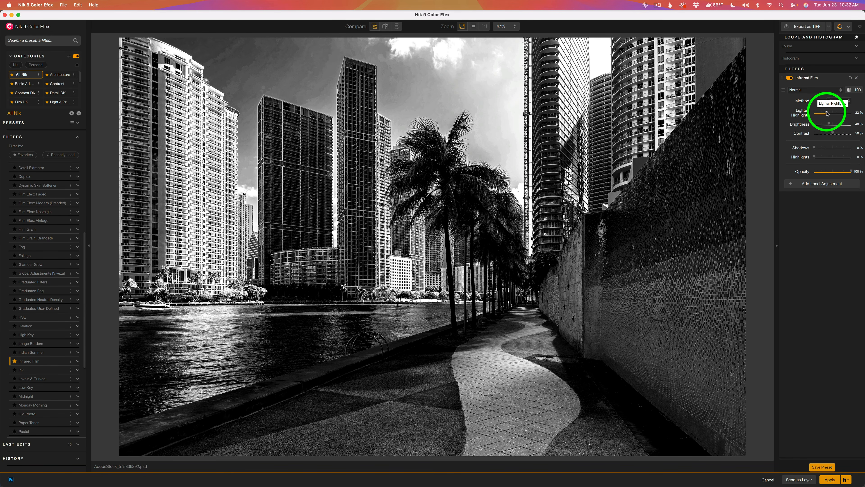
- Set the city photo's Infrared Film to lighten highlights 43%, brightness 46%, contrast 46%, shadows 47%, highlights 34% and color method 3
drag(826, 113, 824, 158)
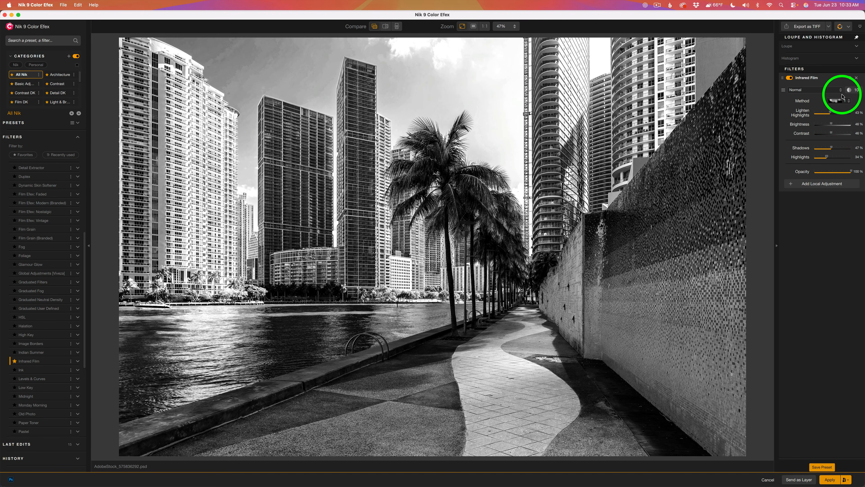
click(850, 102)
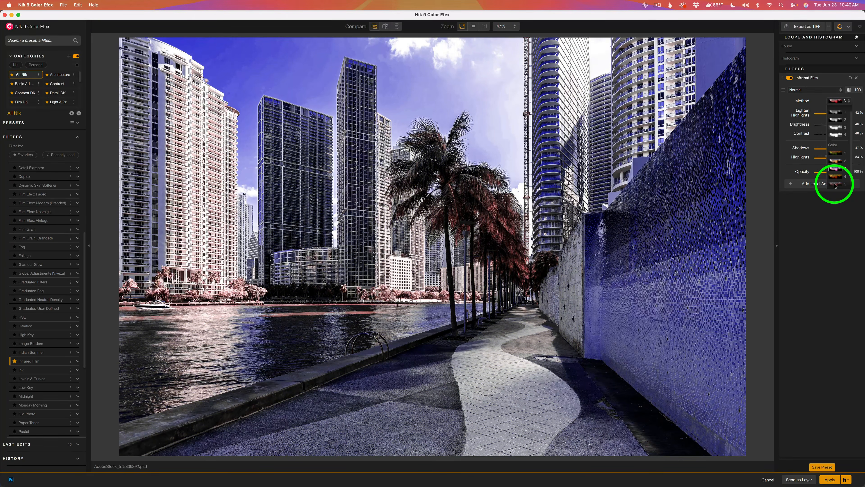
click(837, 169)
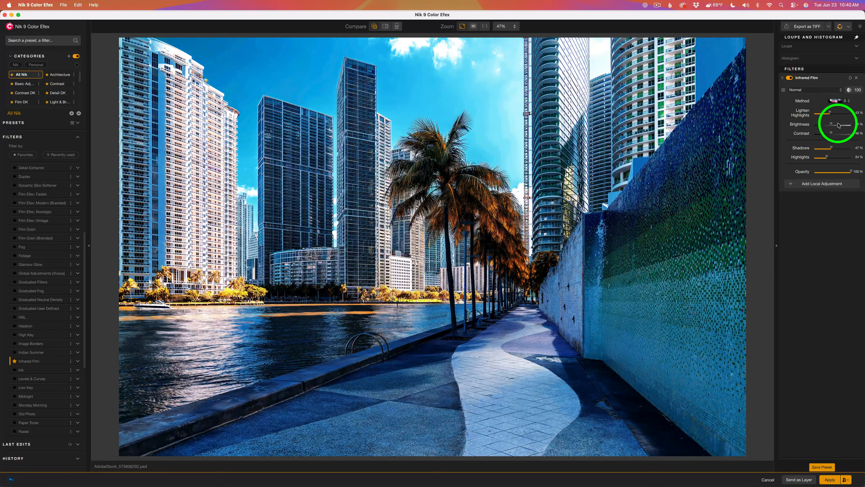
- Refine the color infrared look to brightness 49%, contrast 74%, shadows 60% and highlights 42%, and compare the photo with the filter off and on
drag(832, 125, 833, 126)
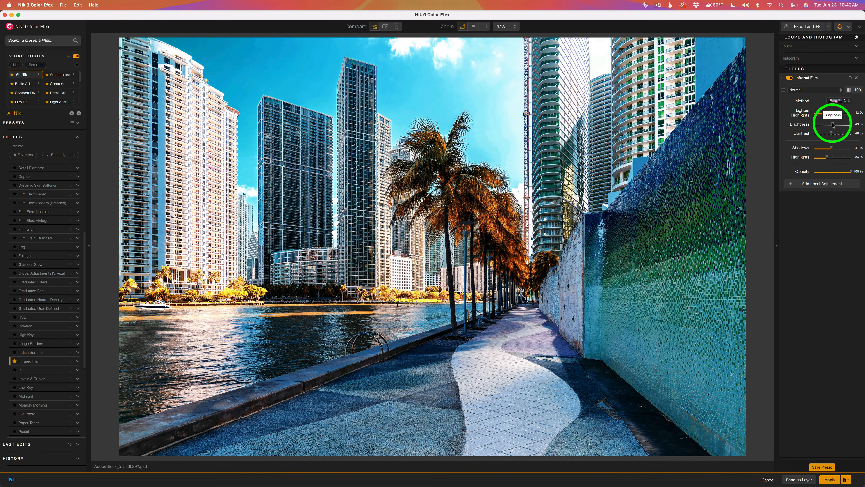
click(835, 134)
drag(834, 134, 842, 134)
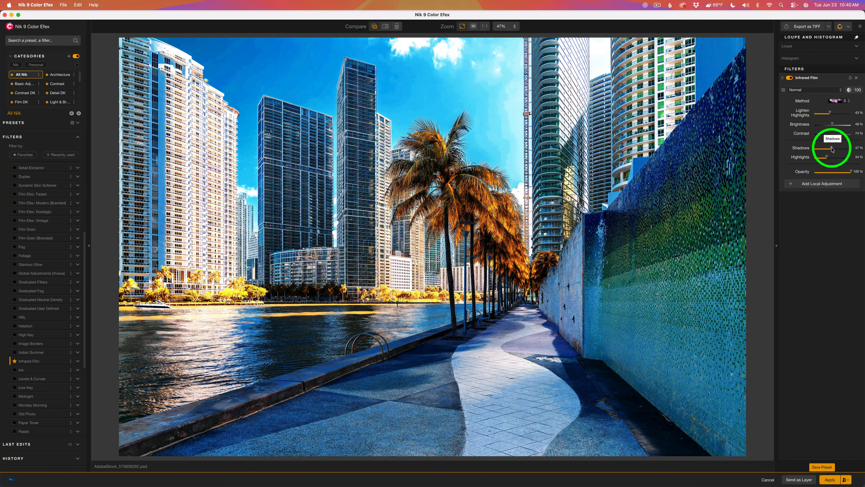
drag(832, 149, 831, 157)
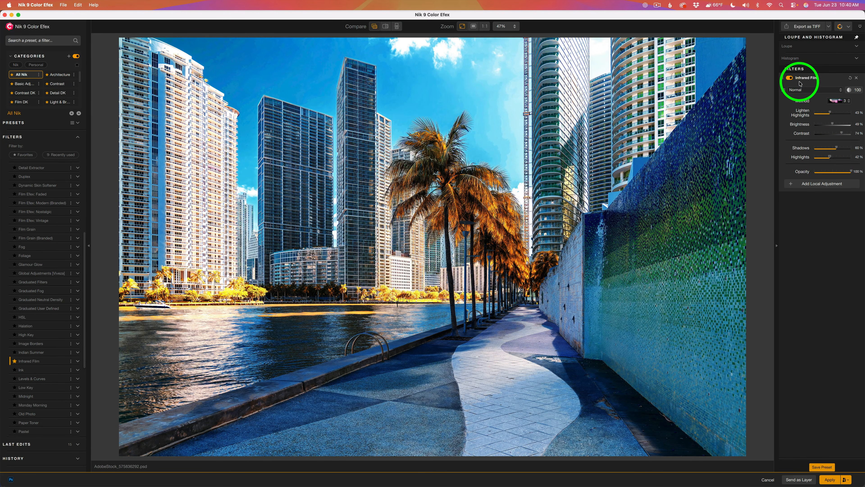
click(789, 78)
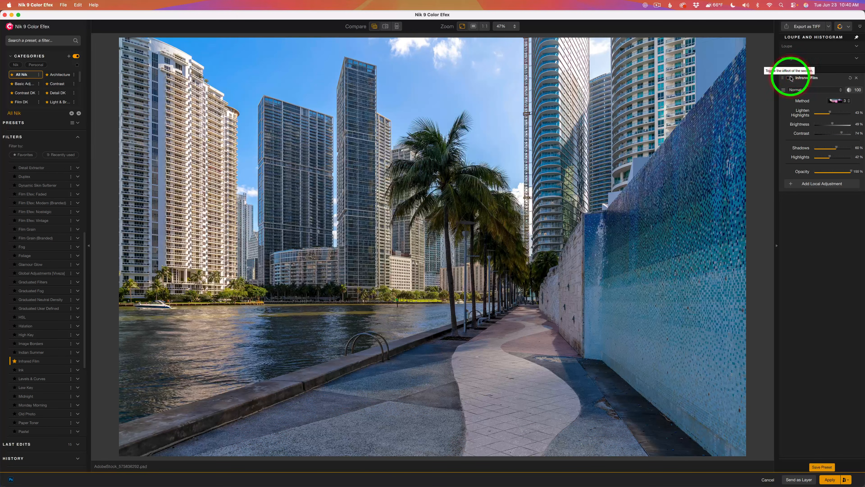
click(790, 78)
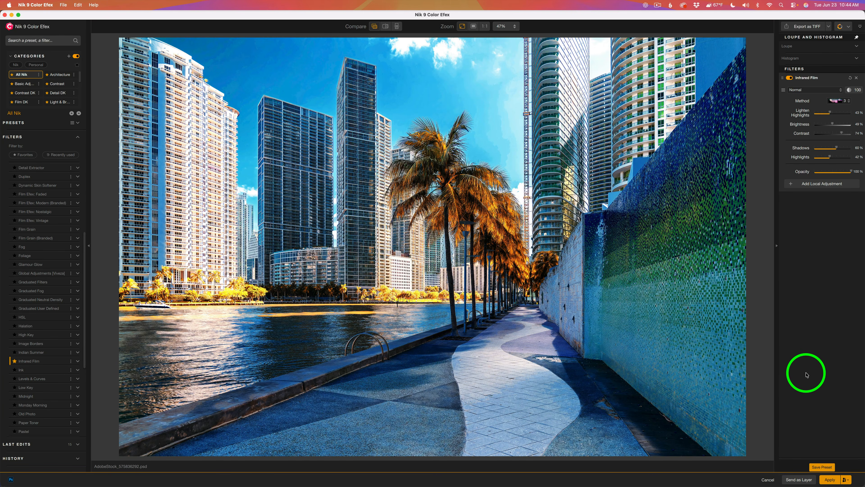
- Review the default Apply as options for Adobe Photoshop in the Host preferences, keep smart object, and close the preferences
click(848, 480)
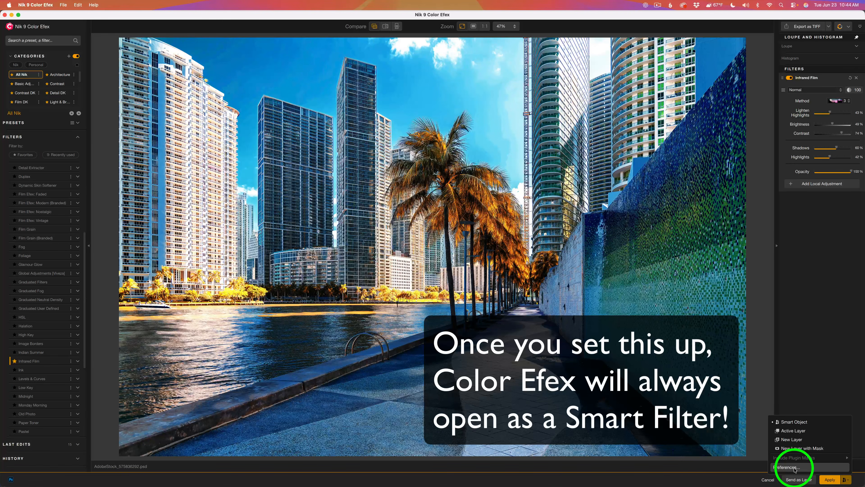
click(794, 467)
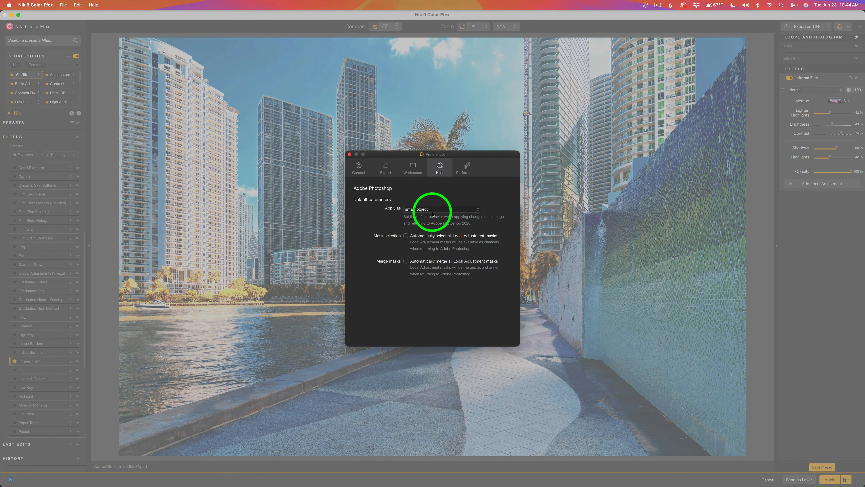
click(477, 209)
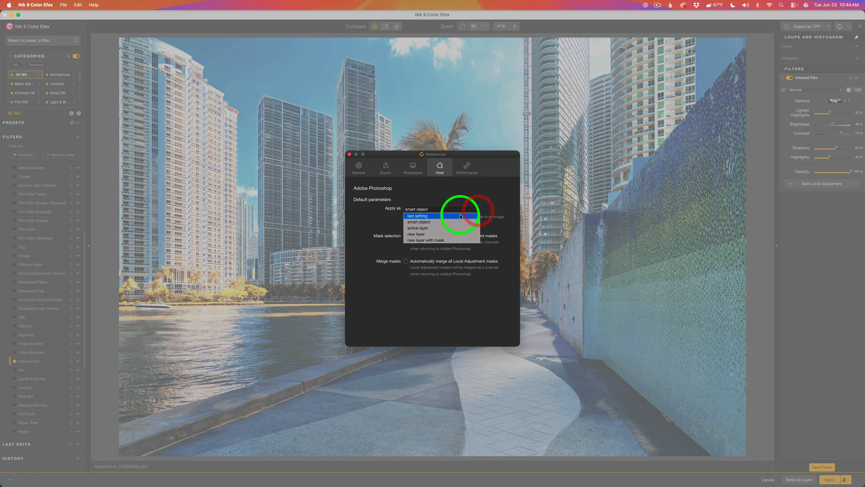
click(453, 192)
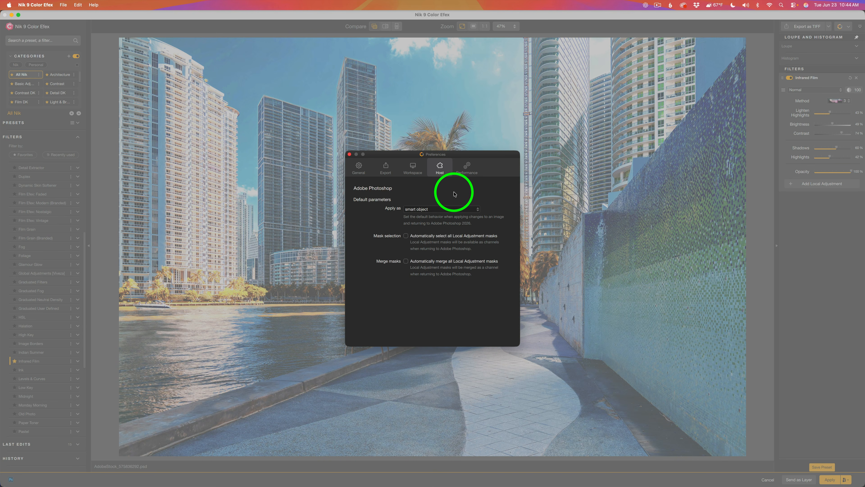
click(349, 155)
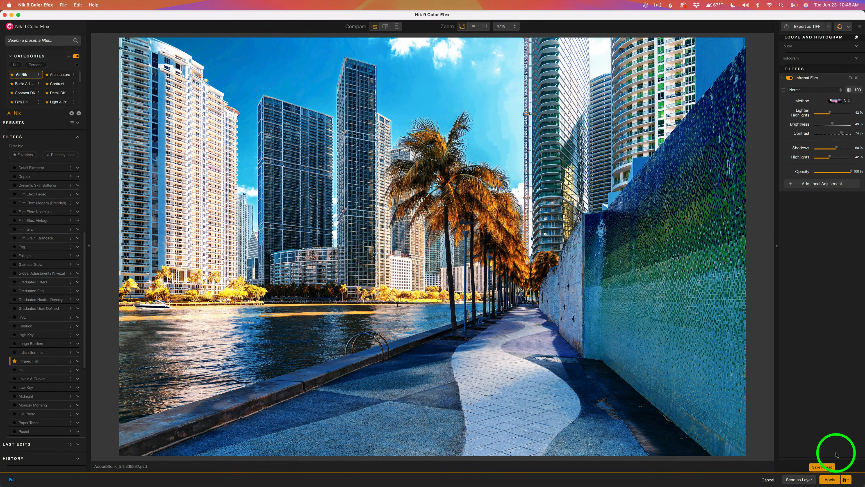
- Apply the color infrared filter to the city photo in Photoshop and toggle the Infrared Film layer's visibility to compare before and after
click(831, 479)
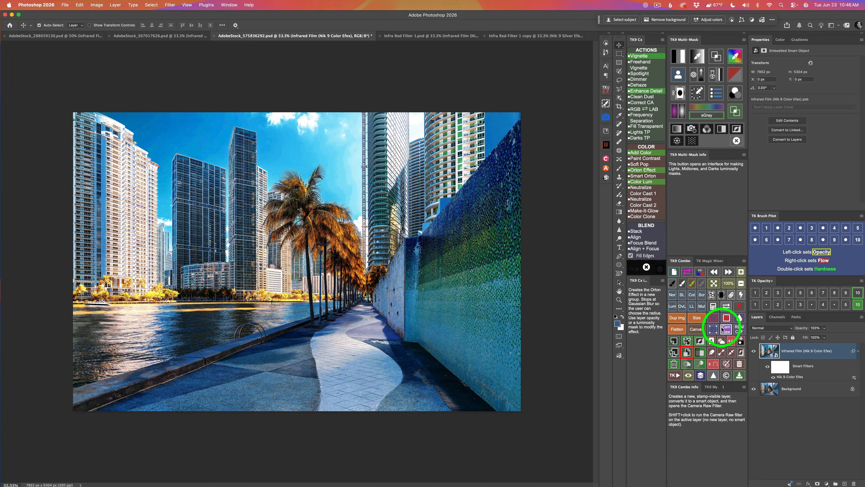
click(754, 353)
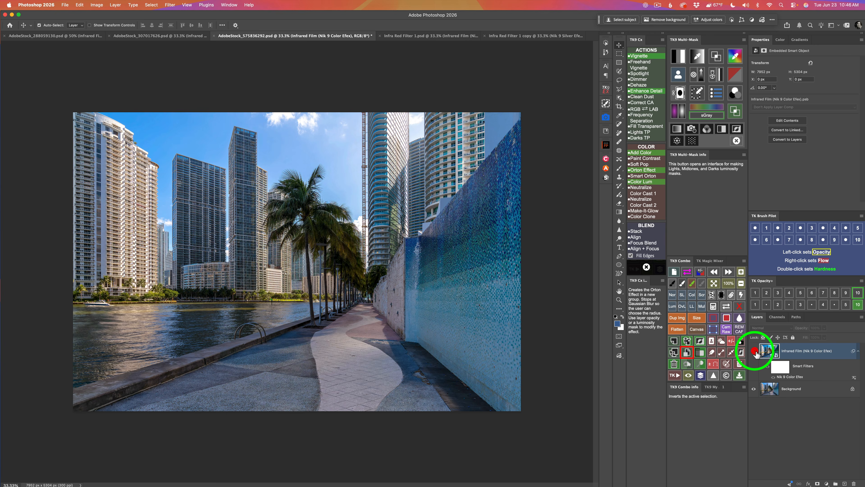
click(754, 352)
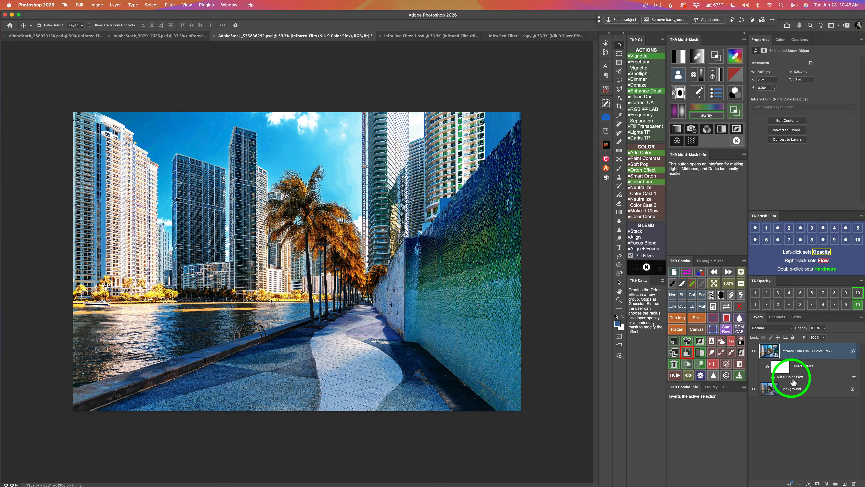